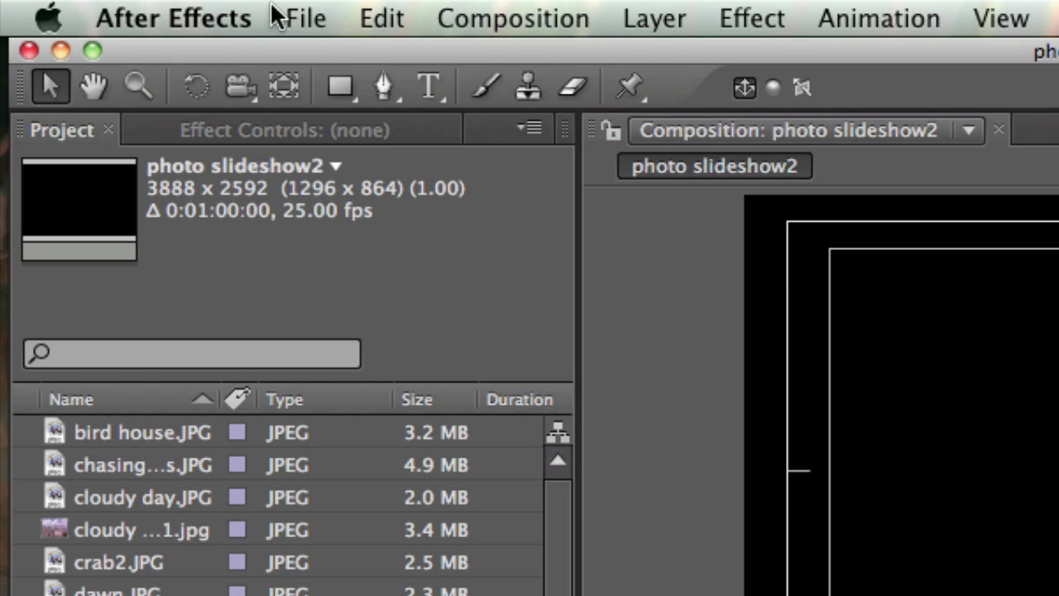
# Step: Start a new empty untitled project with File > New > New Project
pyautogui.click(308, 20)
pyautogui.moveTo(325, 67)
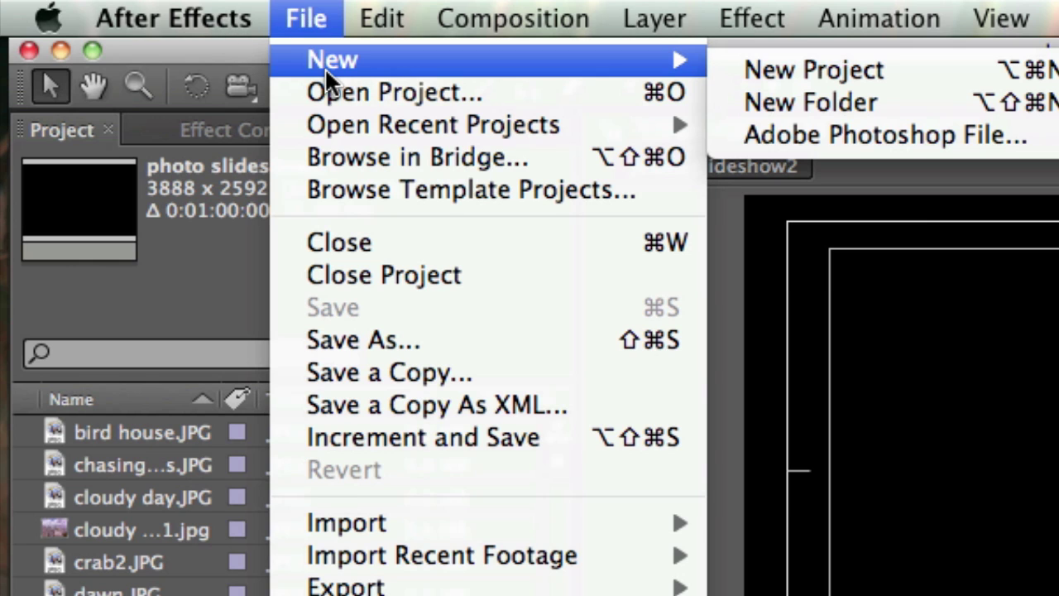
pyautogui.click(783, 73)
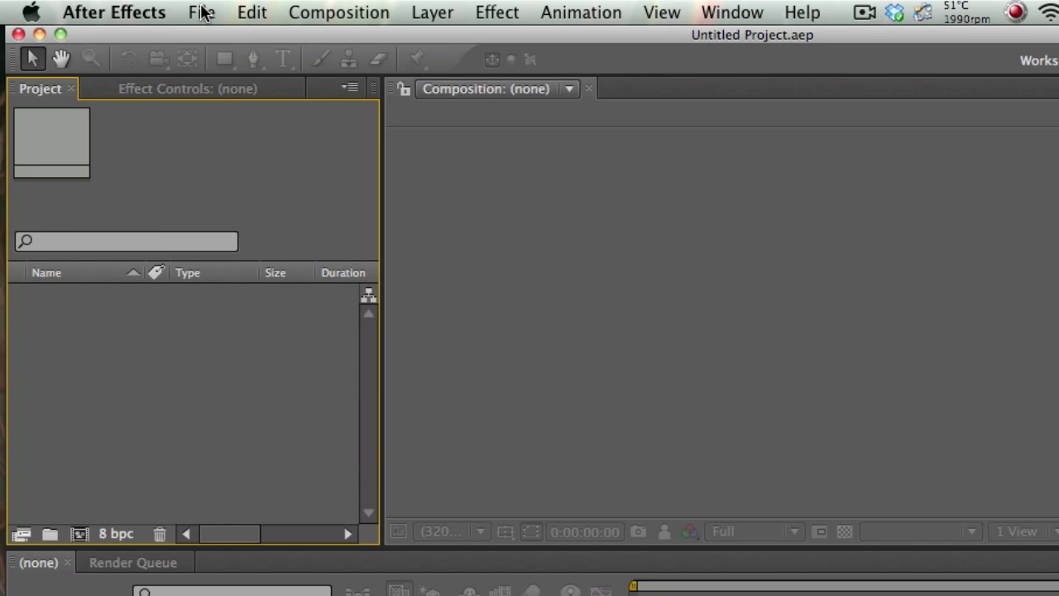
# Step: Open the File menu and dismiss it without importing anything
pyautogui.click(143, 8)
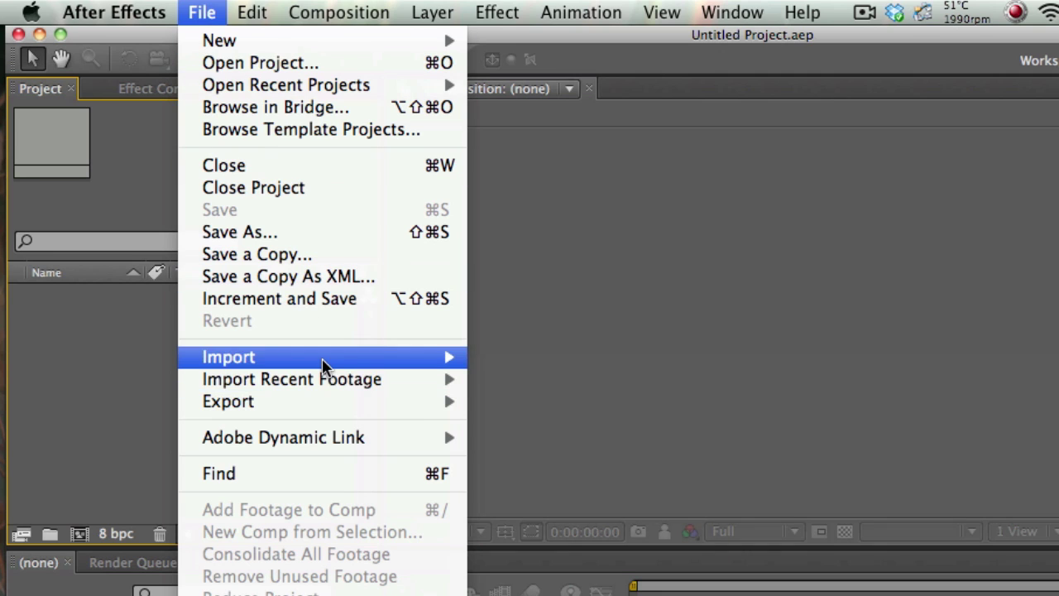
pyautogui.moveTo(322, 356)
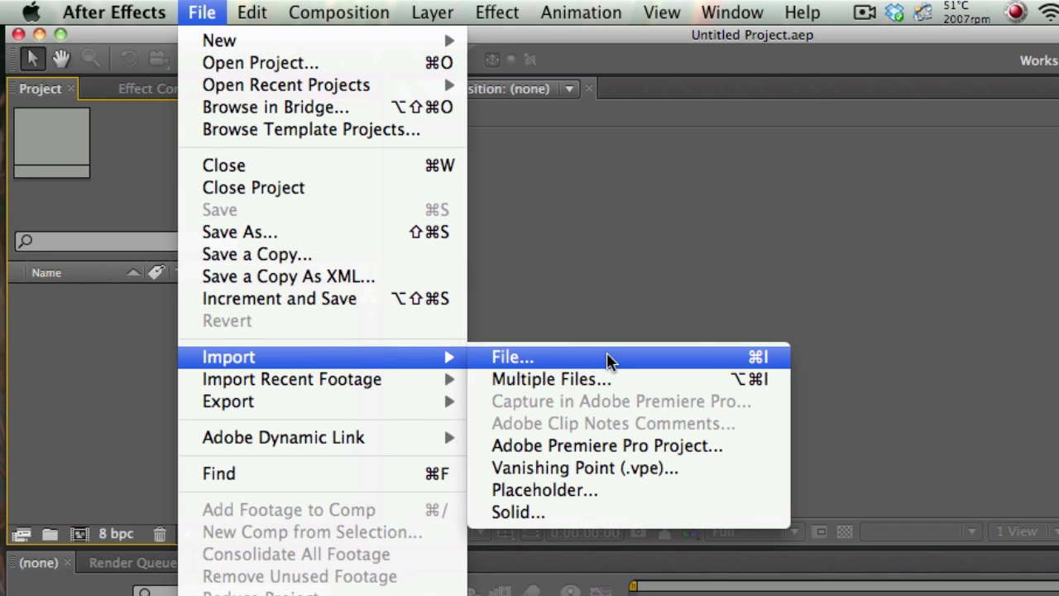
pyautogui.click(128, 448)
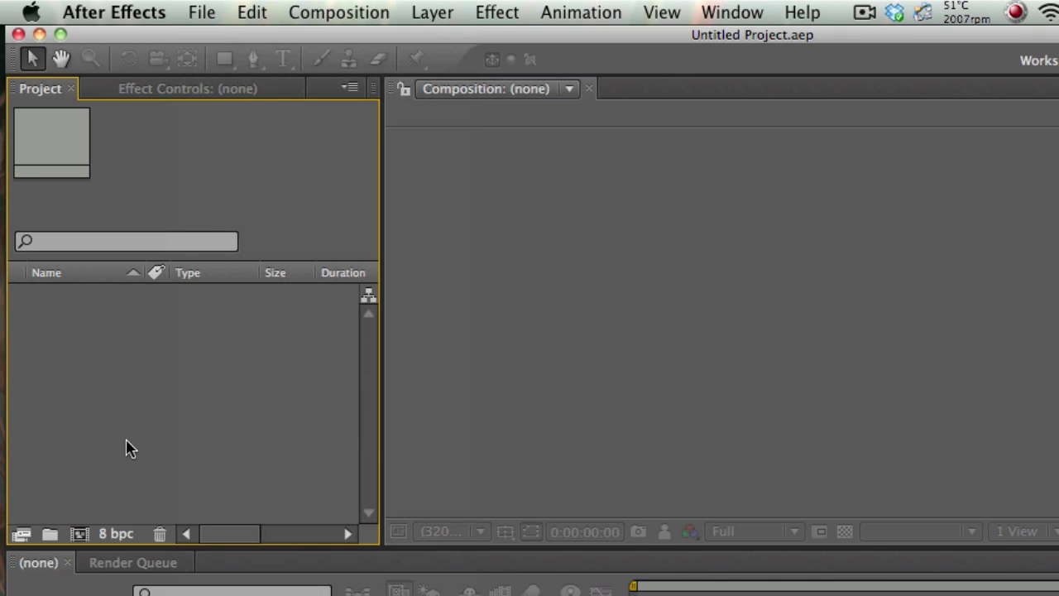
# Step: Import the seven photos bird house.JPG through dusk.JPG from the 'for slideshow' folder
pyautogui.doubleClick(205, 389)
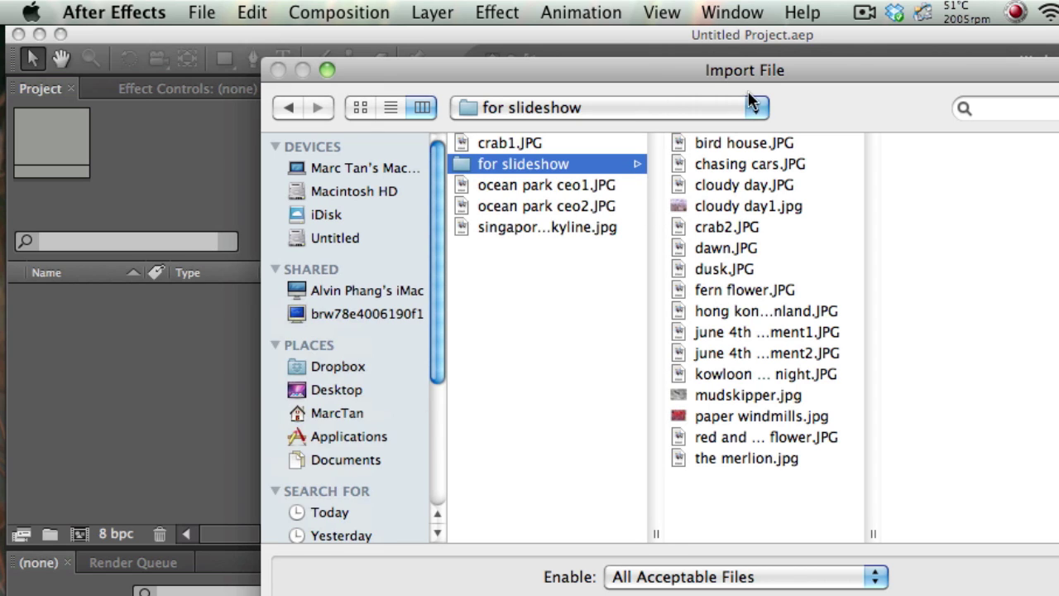
pyautogui.moveTo(748, 75); pyautogui.dragTo(695, 81)
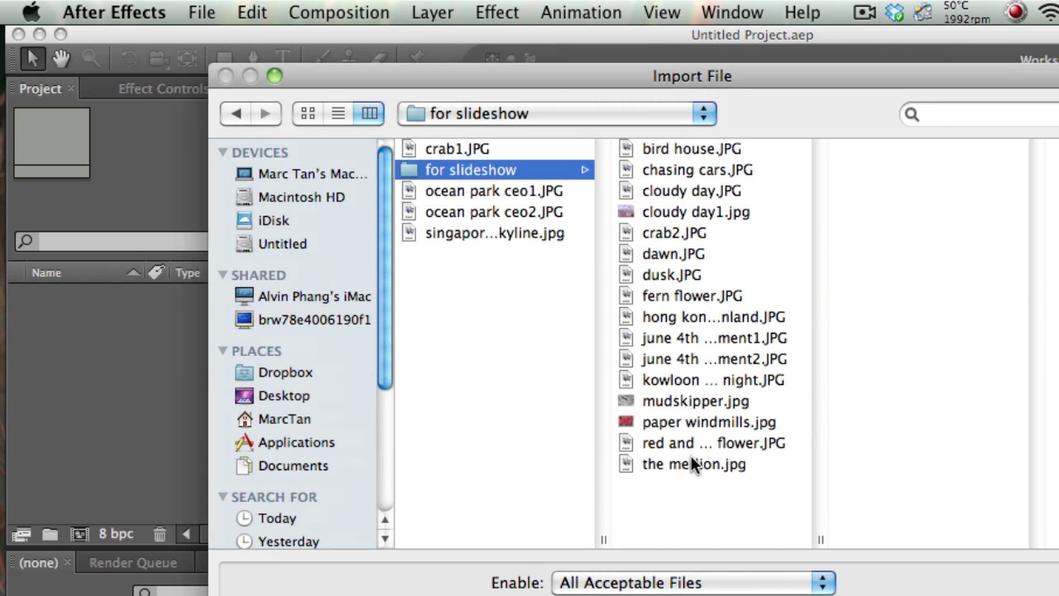
pyautogui.click(669, 147)
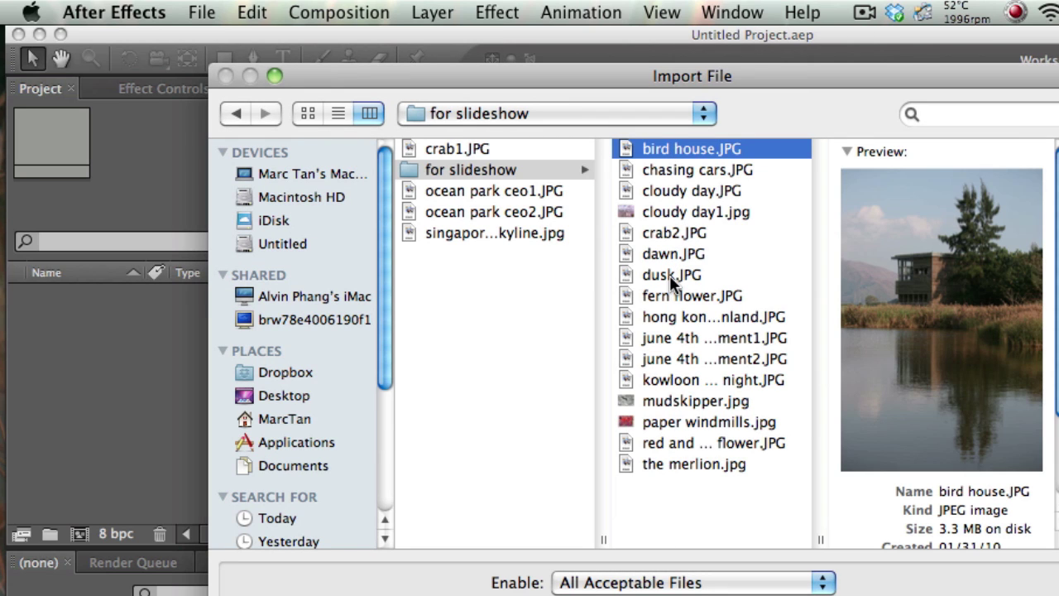
pyautogui.keyDown('shift'); pyautogui.click(669, 275); pyautogui.keyUp('shift')
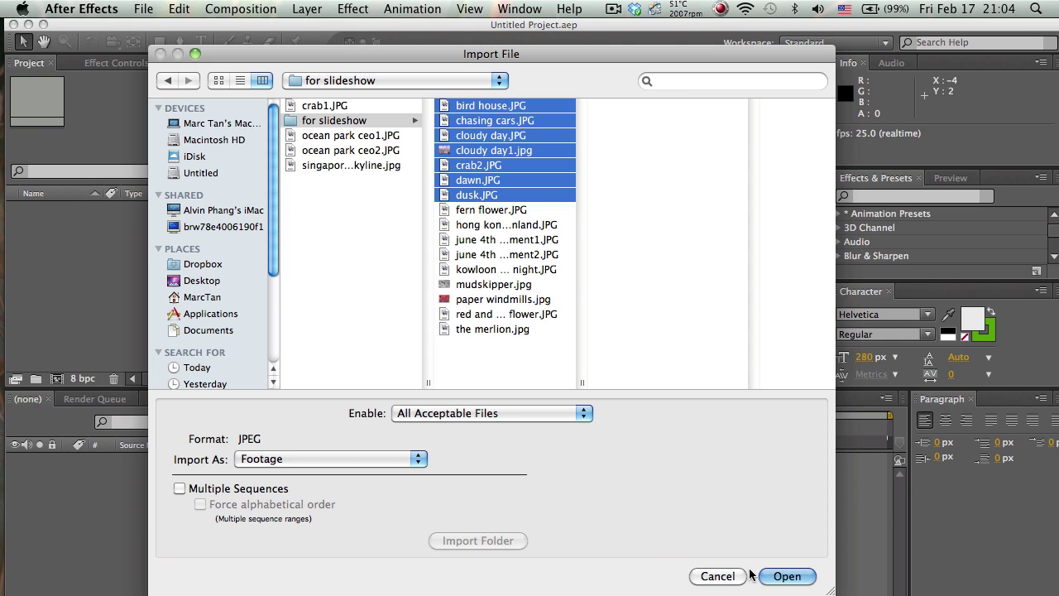
pyautogui.click(787, 577)
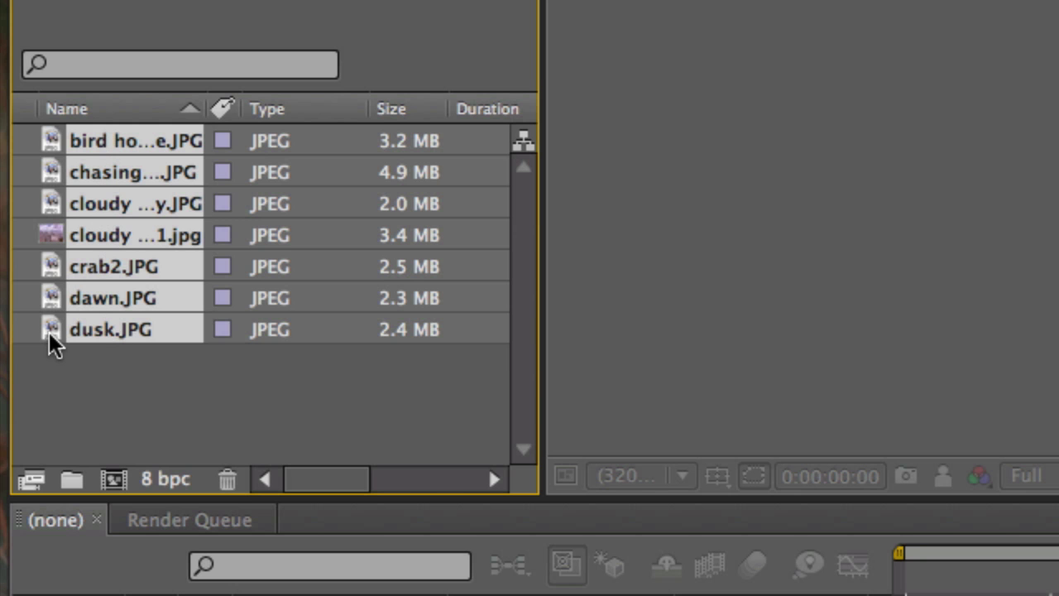
# Step: Drag the seven selected photos onto the Create a new Composition button
pyautogui.moveTo(50, 343); pyautogui.dragTo(118, 484)
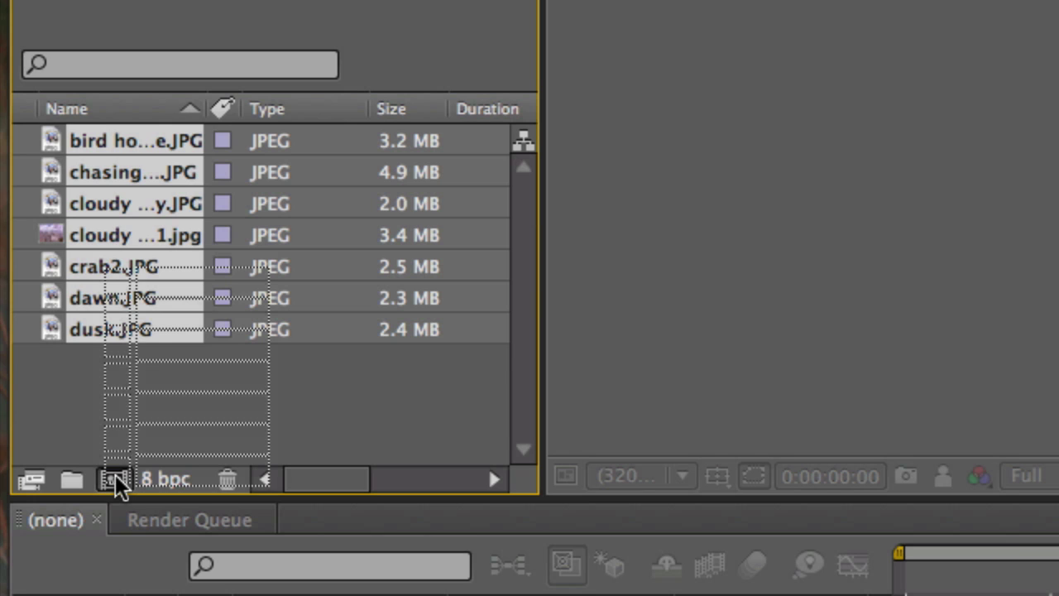
pyautogui.moveTo(118, 484); pyautogui.dragTo(118, 484)
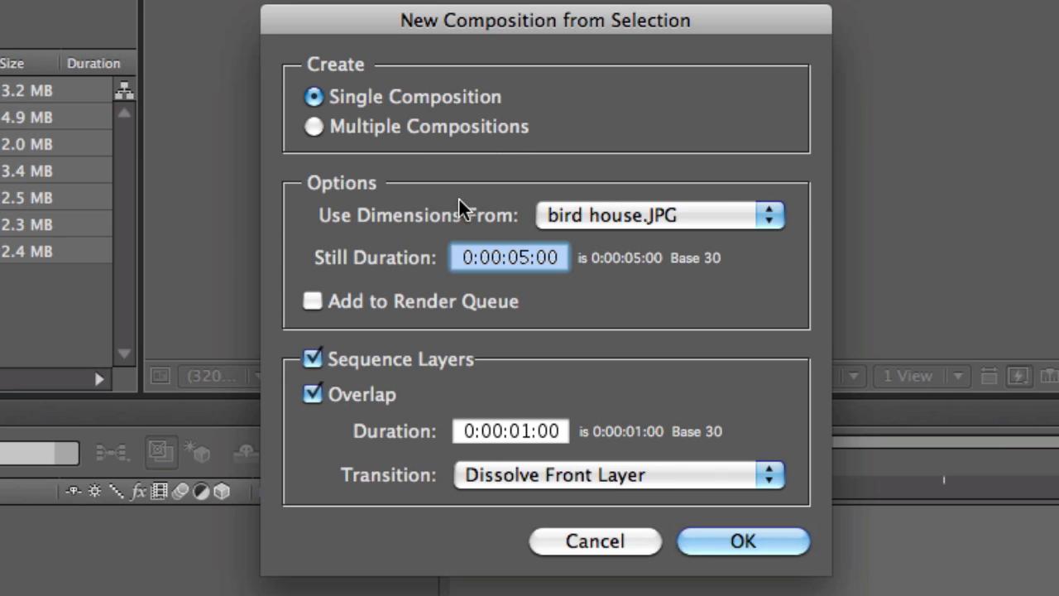
# Step: Keep Single Composition and take the composition dimensions from chasing cars.JPG
pyautogui.click(422, 129)
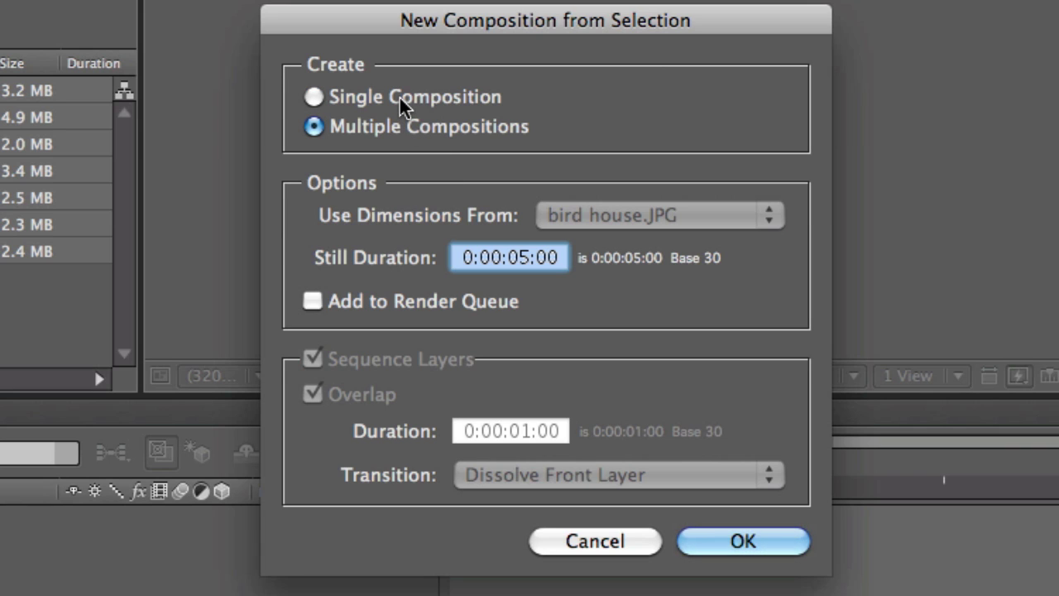
pyautogui.click(401, 104)
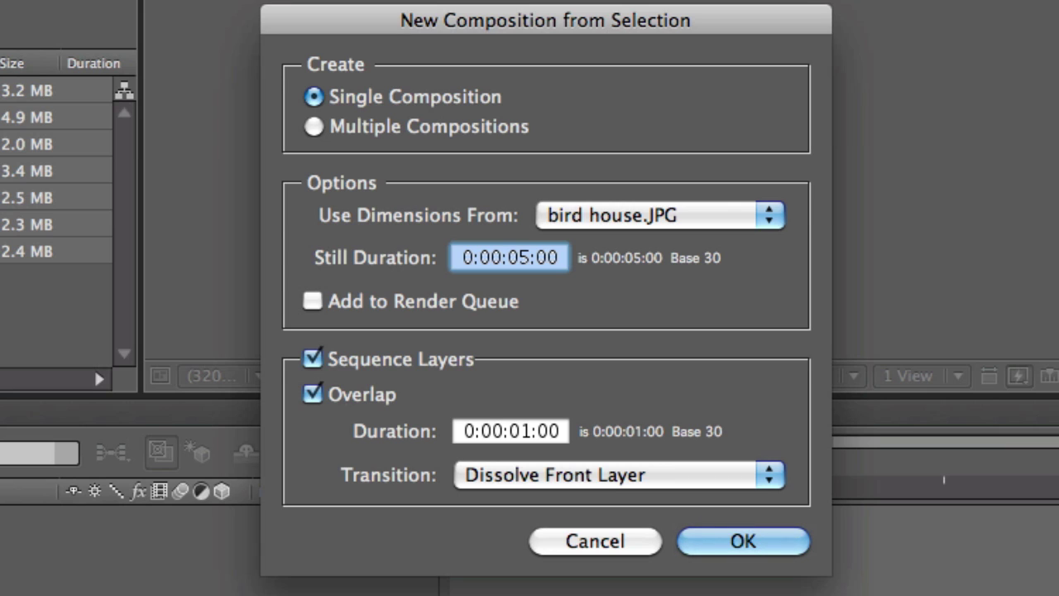
pyautogui.click(702, 218)
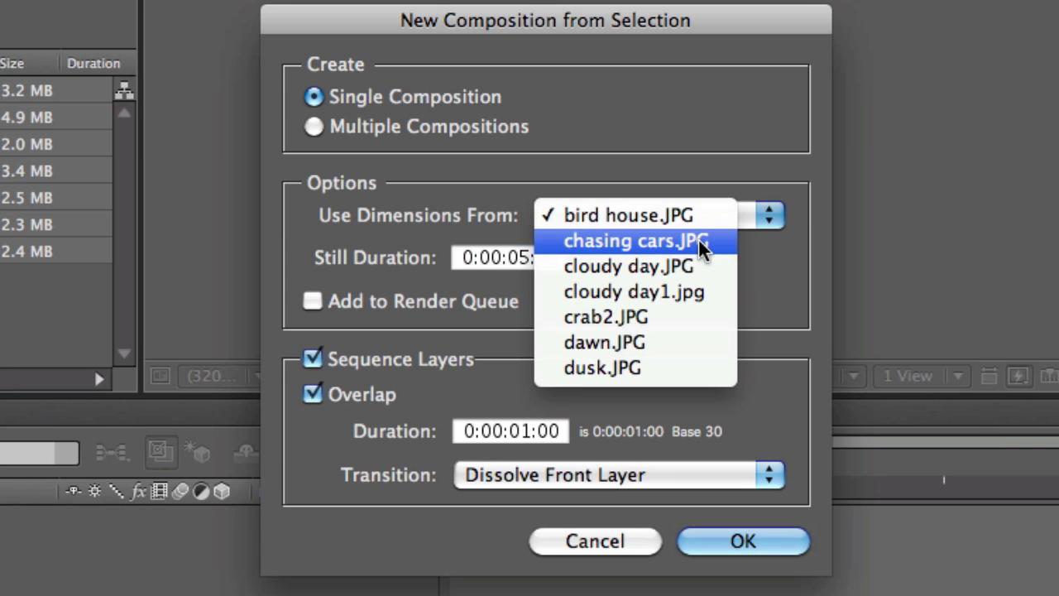
pyautogui.click(702, 247)
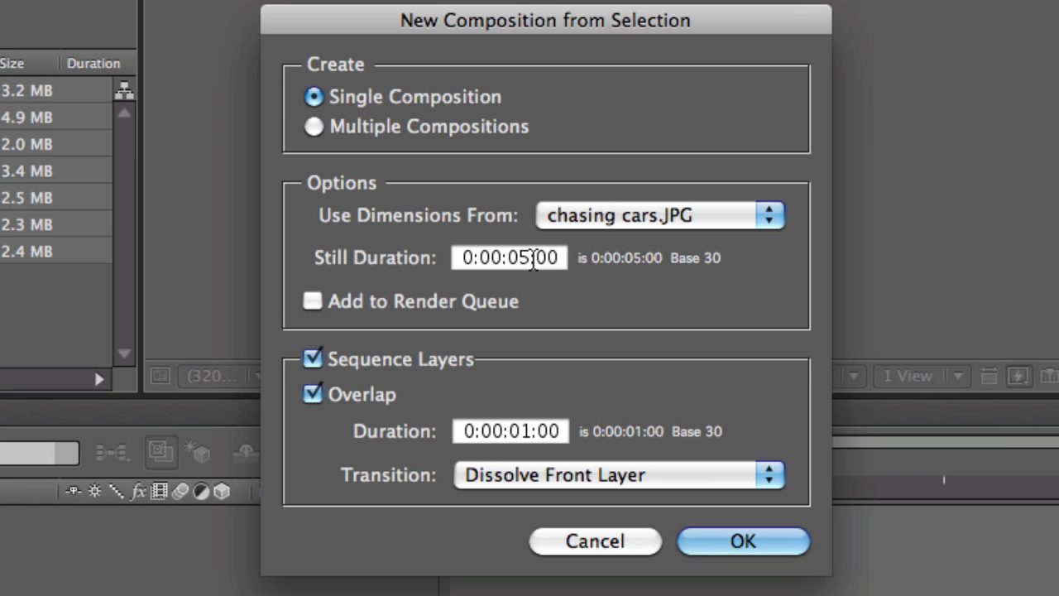
# Step: Set each photo's still duration to 0:00:05:00
pyautogui.click(533, 257)
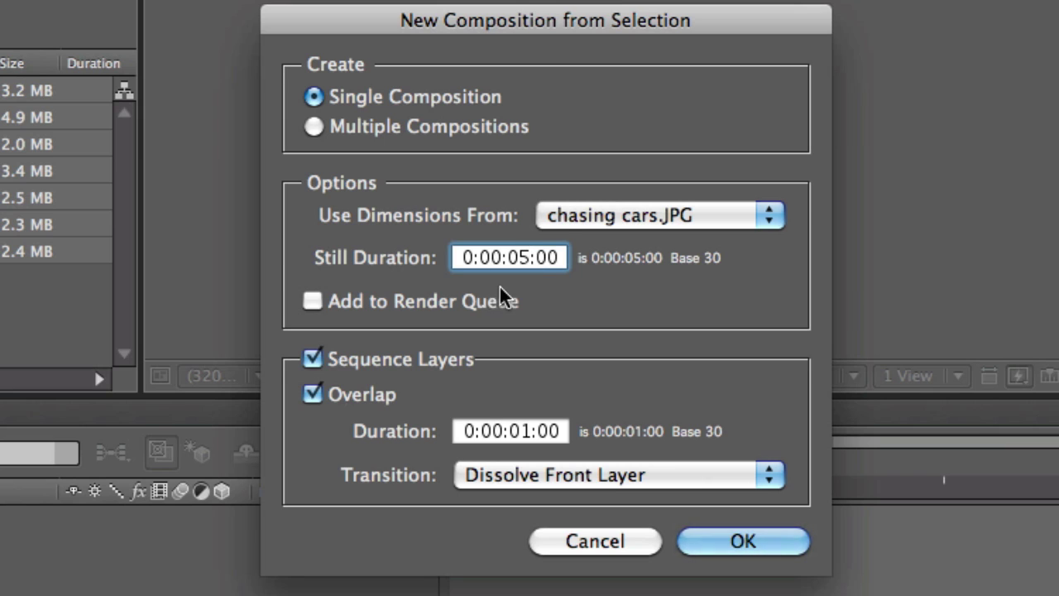
pyautogui.press('BackSpace')
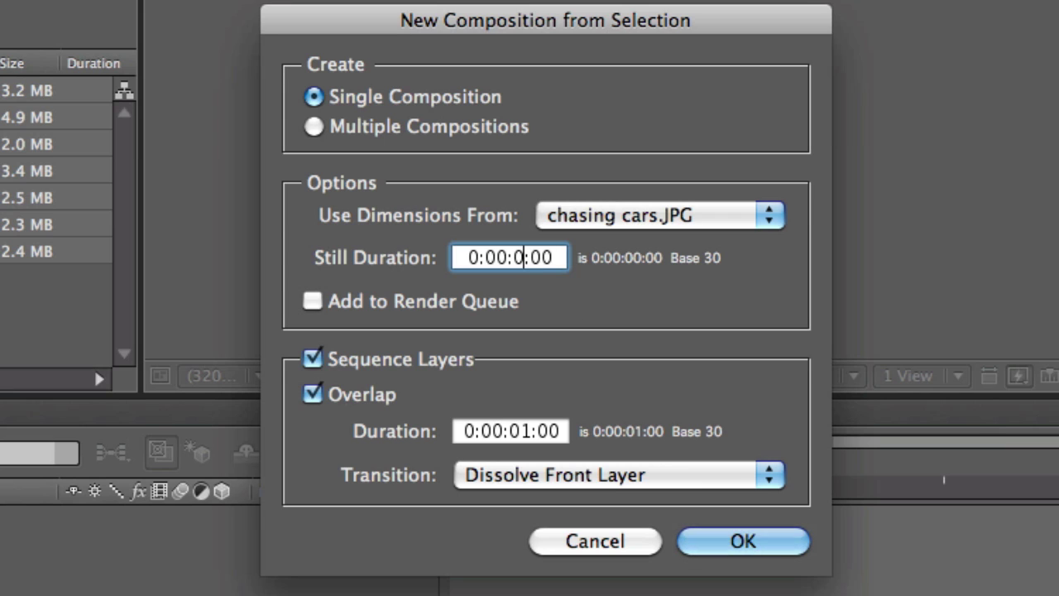
pyautogui.write('6')
pyautogui.press('BackSpace')
pyautogui.write('7')
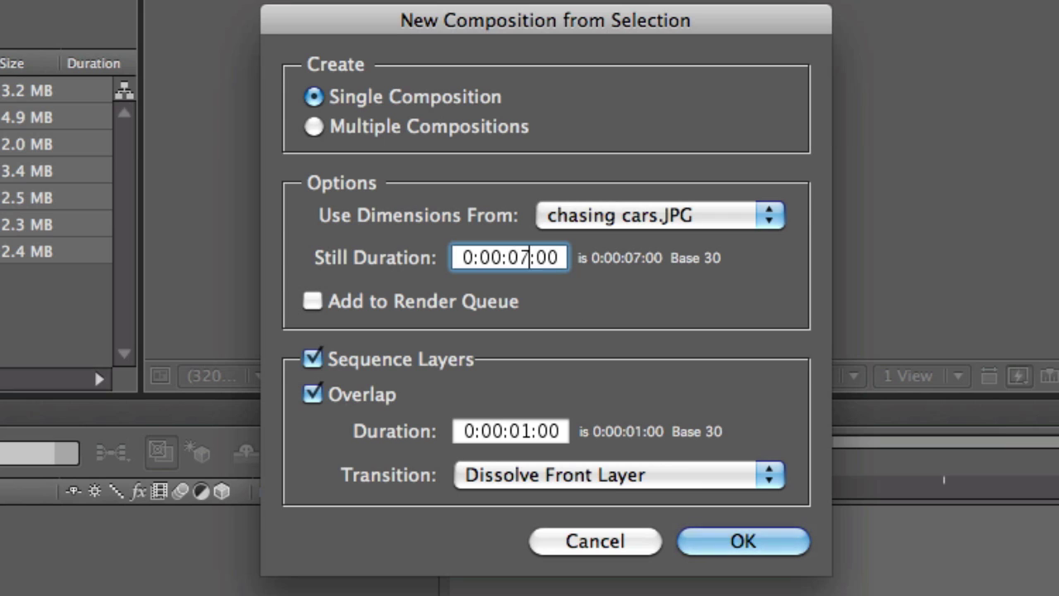
pyautogui.press('BackSpace')
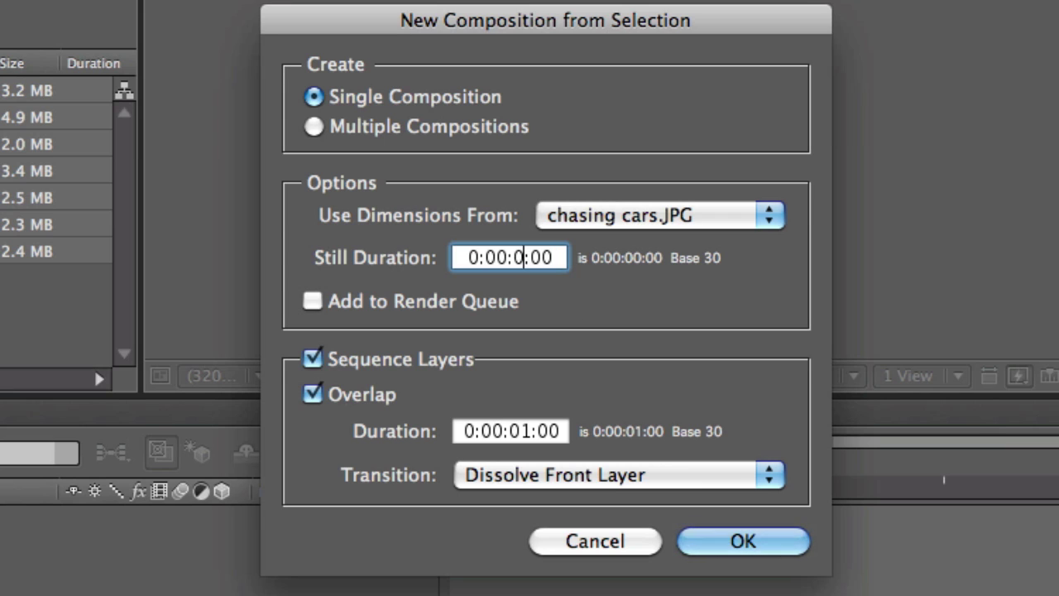
pyautogui.write('5')
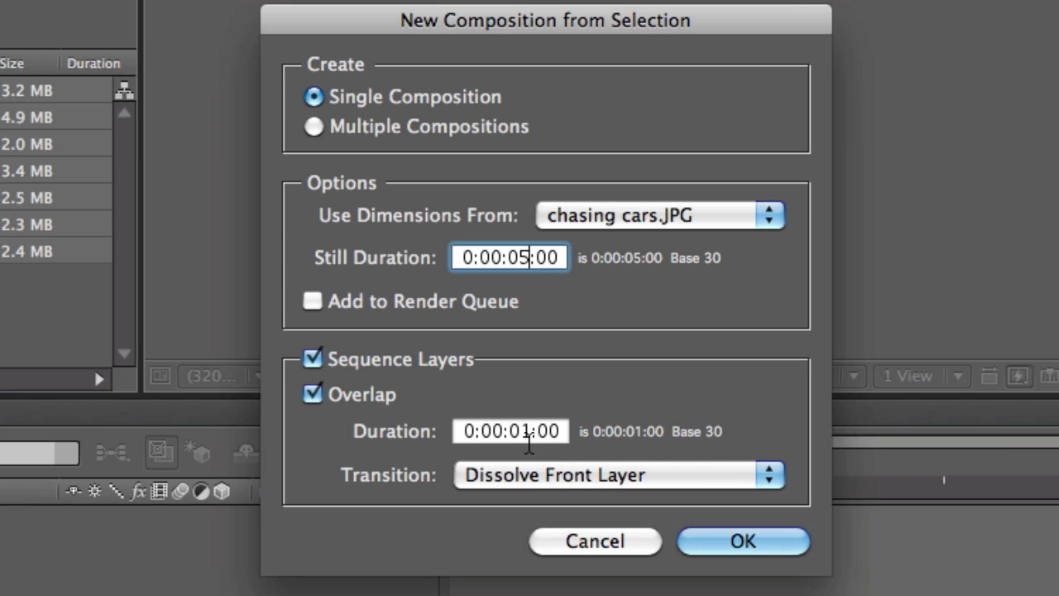
# Step: Keep the 1-second Dissolve Front Layer overlap and create the sequenced composition
pyautogui.click(771, 487)
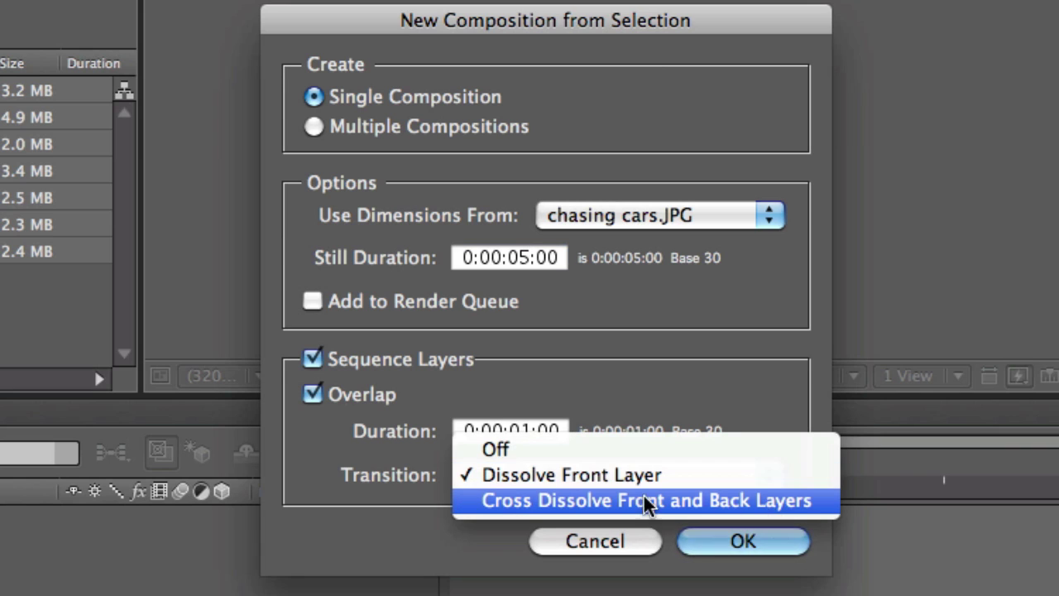
pyautogui.click(619, 480)
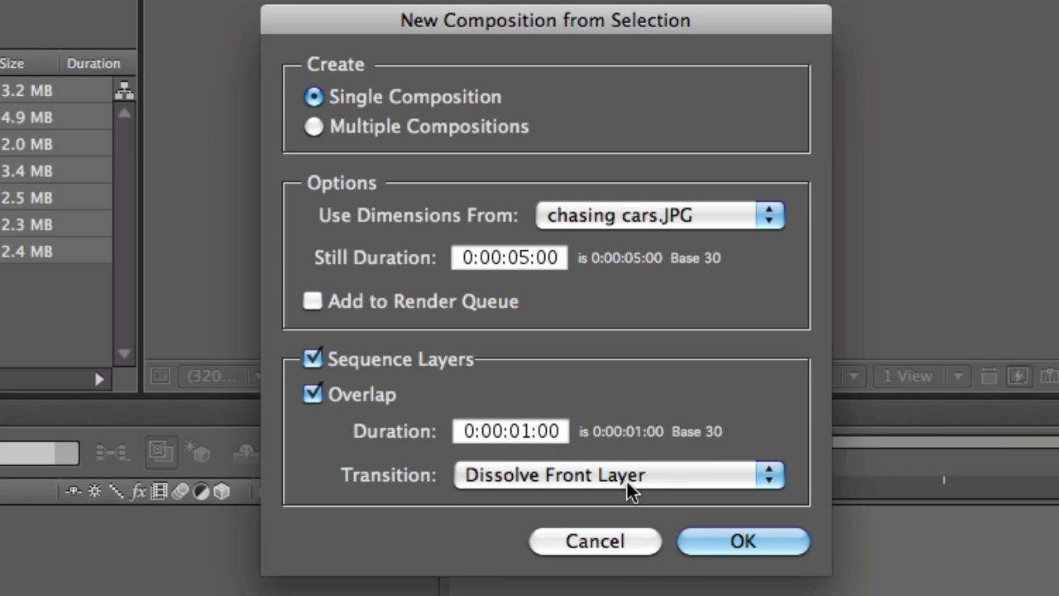
pyautogui.click(734, 543)
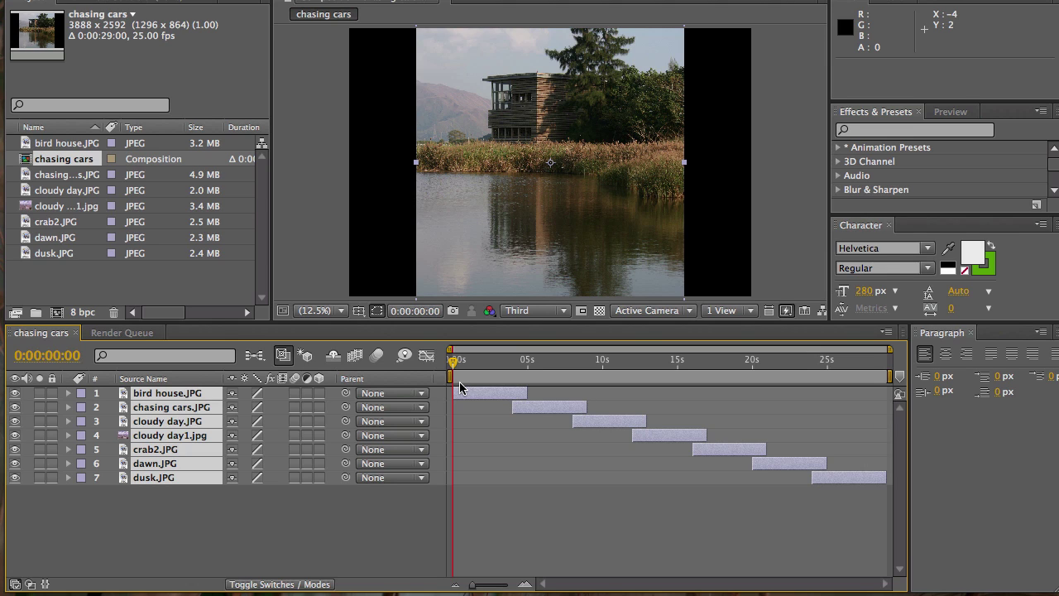
pyautogui.press('space')
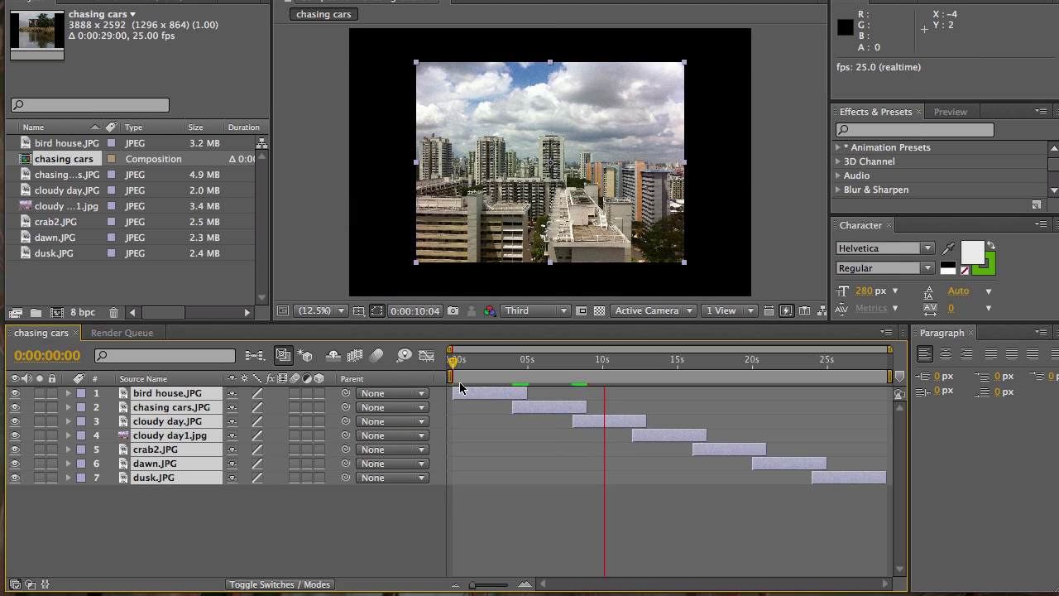
pyautogui.press('space')
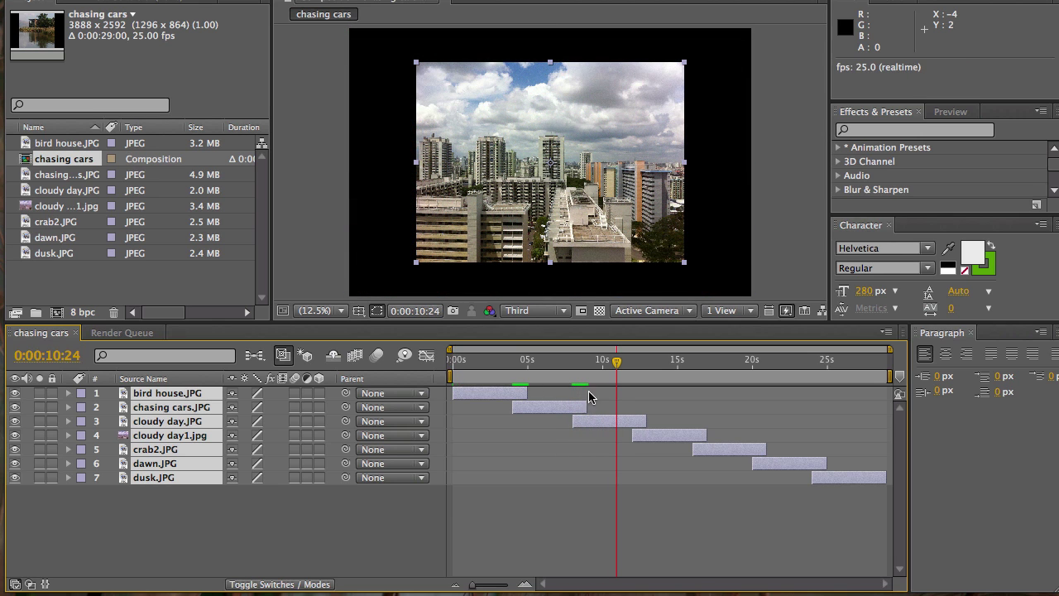
pyautogui.moveTo(617, 365); pyautogui.dragTo(450, 362)
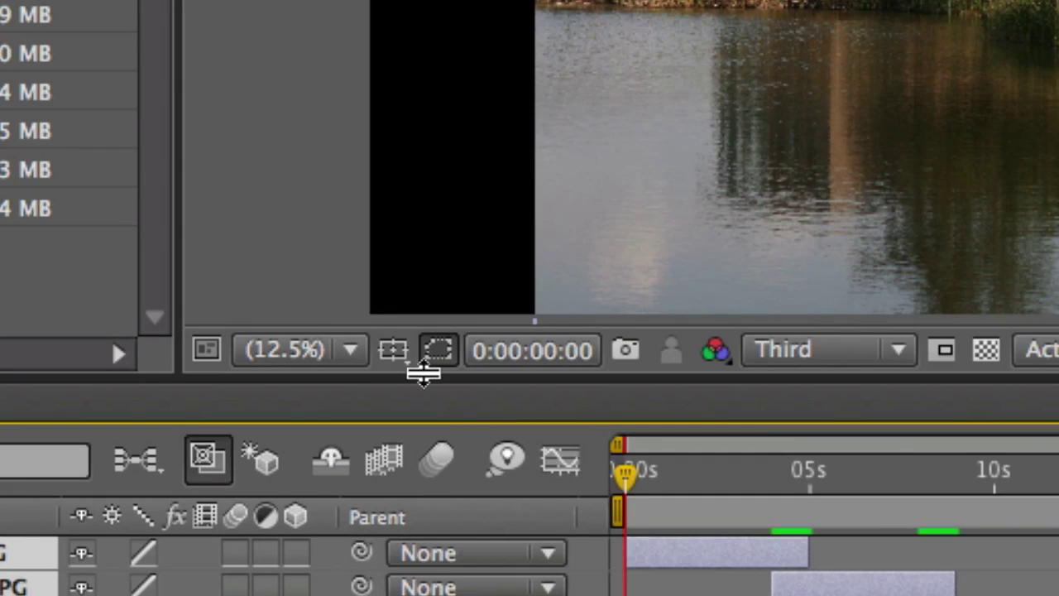
# Step: Show the Title/Action Safe guides over the composition viewer
pyautogui.click(394, 353)
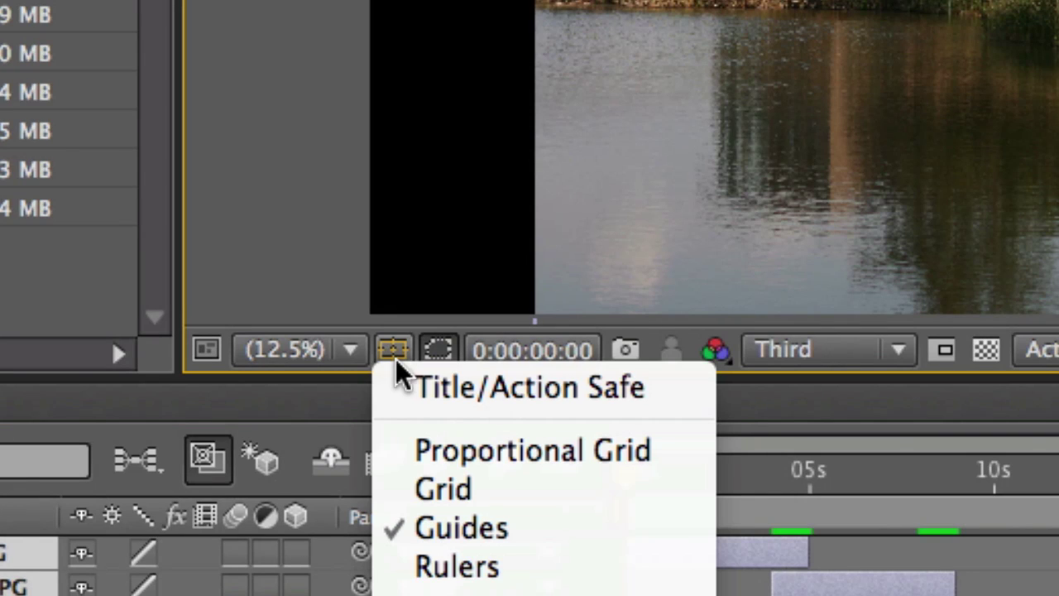
pyautogui.click(446, 386)
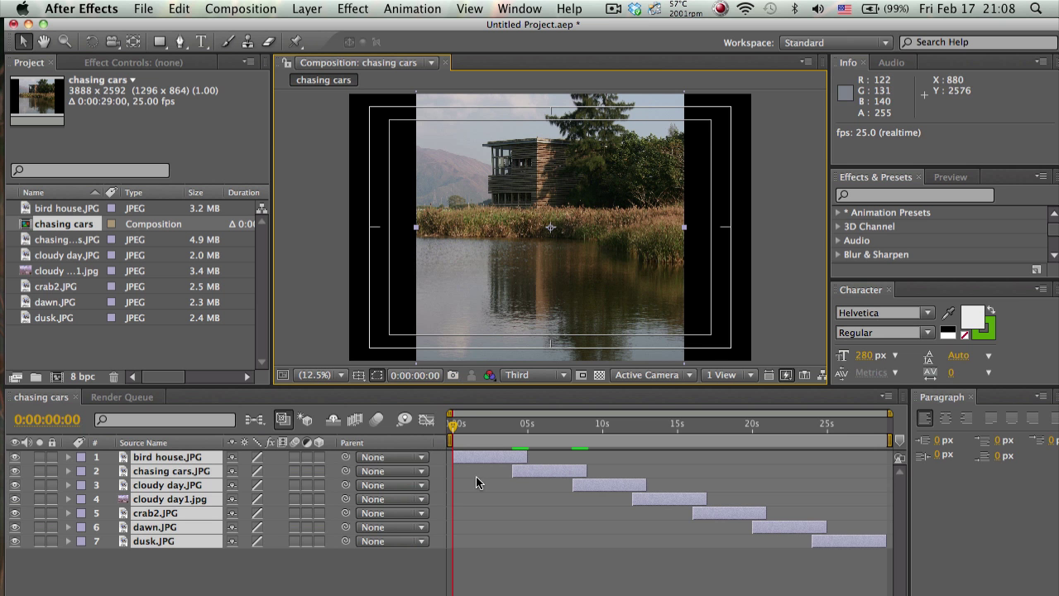
# Step: Deselect all layers and move chasing cars.JPG to the top of the layer stack
pyautogui.moveTo(451, 426); pyautogui.dragTo(658, 456)
pyautogui.moveTo(754, 457); pyautogui.dragTo(441, 445)
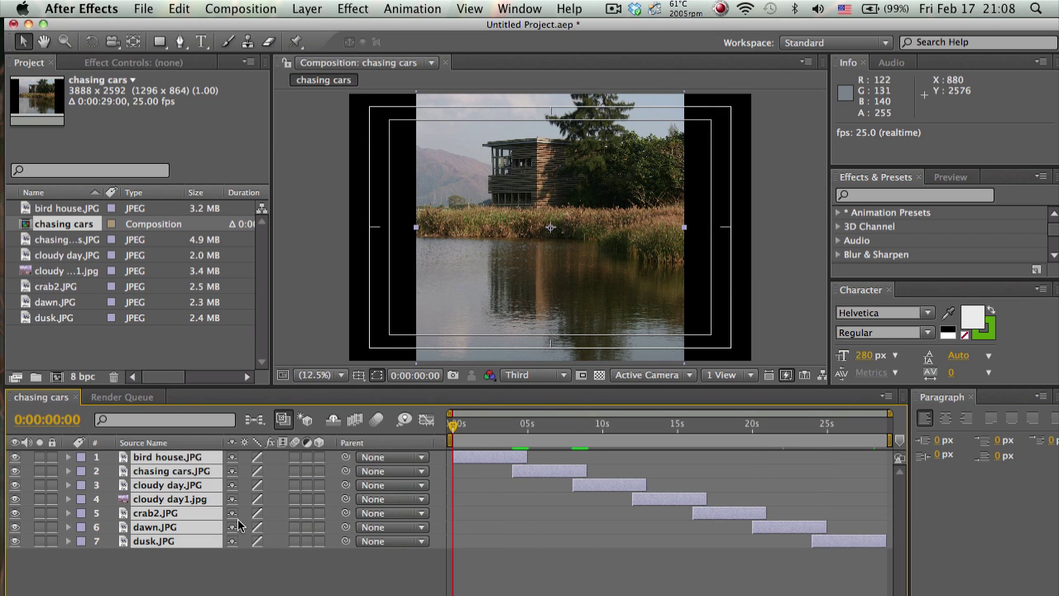
pyautogui.press('F2')
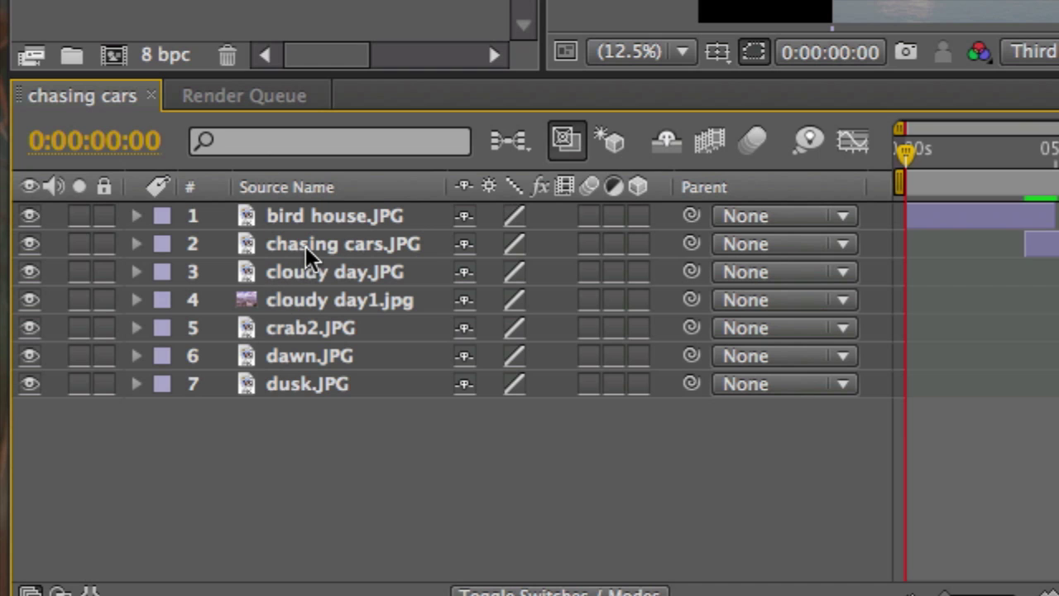
pyautogui.click(306, 247)
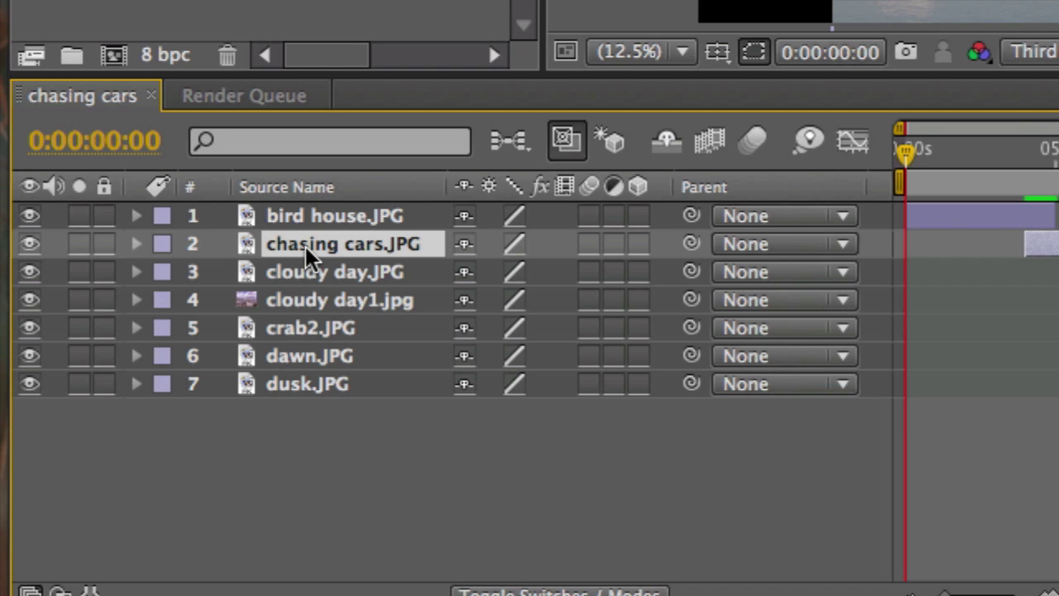
pyautogui.moveTo(306, 246); pyautogui.dragTo(309, 207)
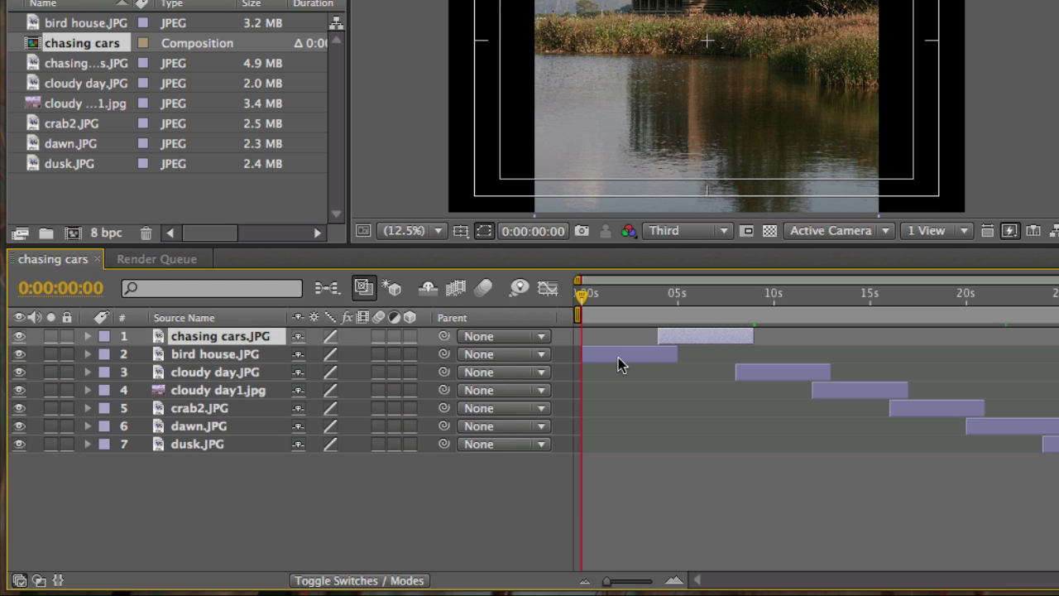
# Step: Start chasing cars.JPG at 0s and bird house.JPG near 4s, then preview
pyautogui.moveTo(618, 358)
pyautogui.mouseDown()
pyautogui.moveTo(698, 361)
pyautogui.moveTo(697, 335)
pyautogui.moveTo(603, 343)
pyautogui.moveTo(624, 344)
pyautogui.mouseUp()
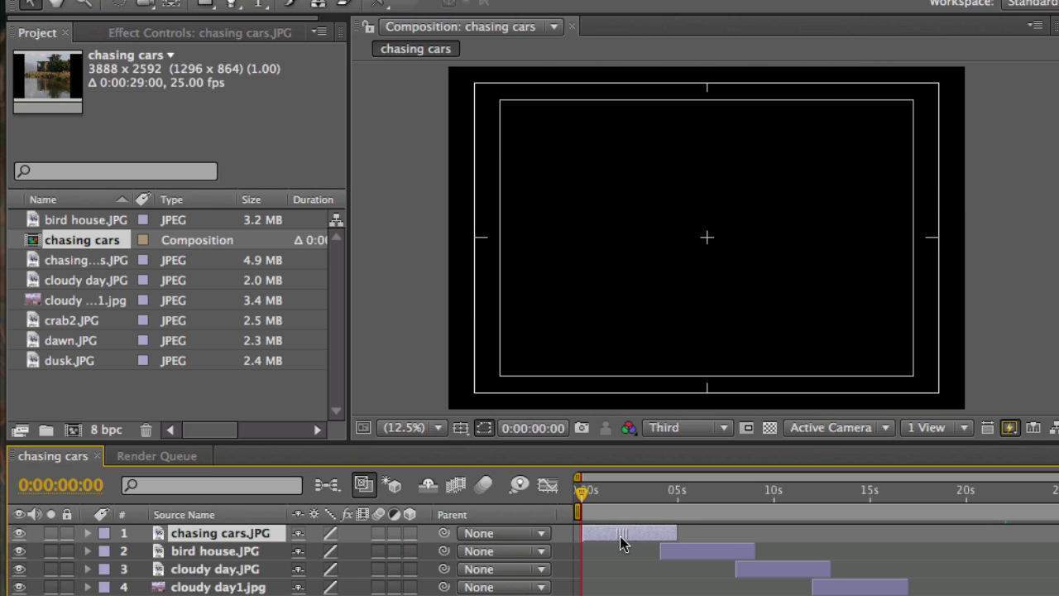
pyautogui.moveTo(623, 543); pyautogui.dragTo(624, 543)
pyautogui.press('space')
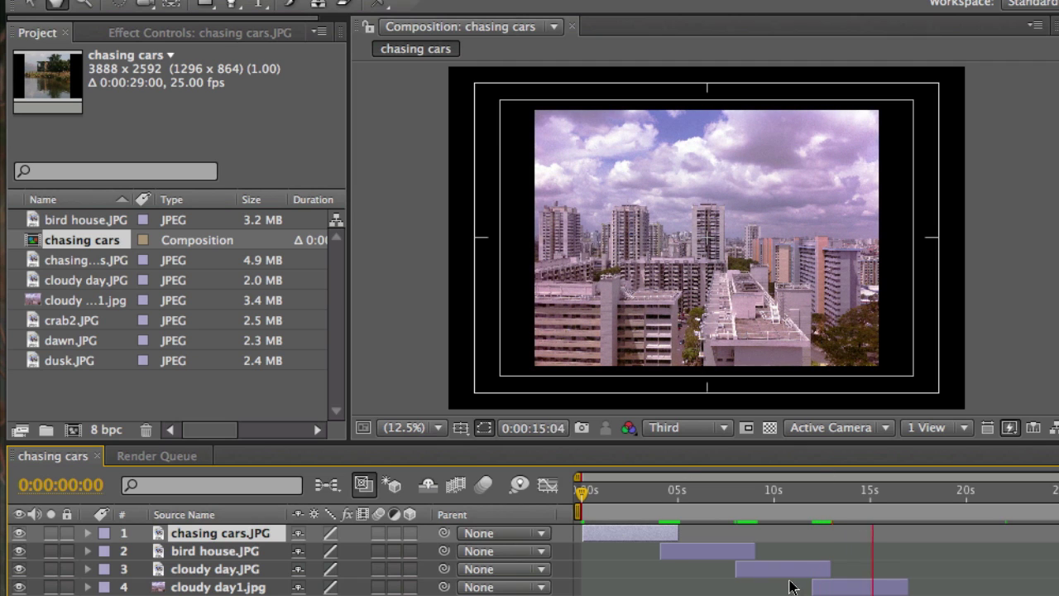
pyautogui.press('space')
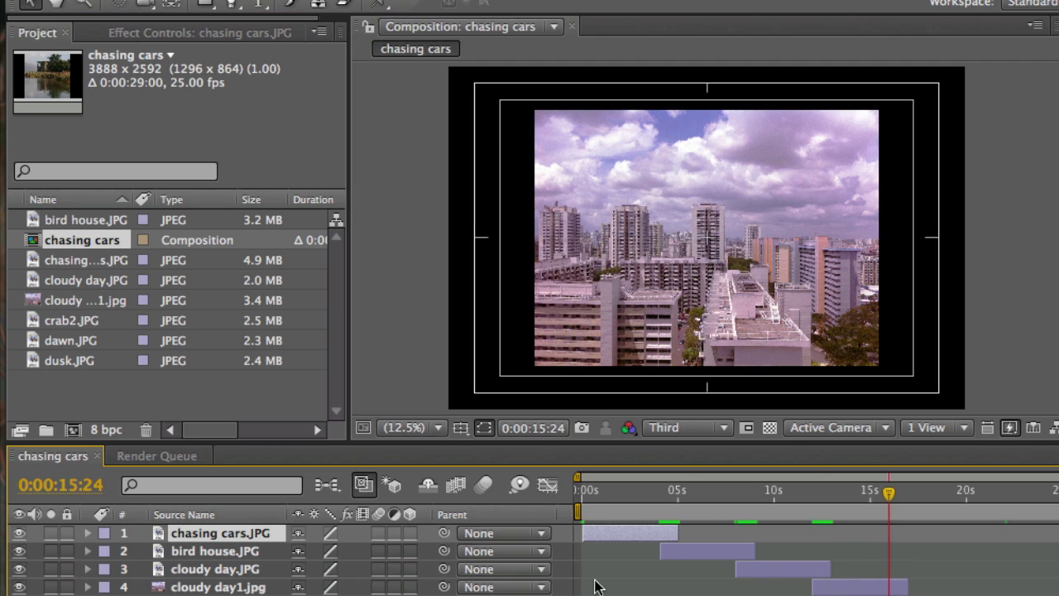